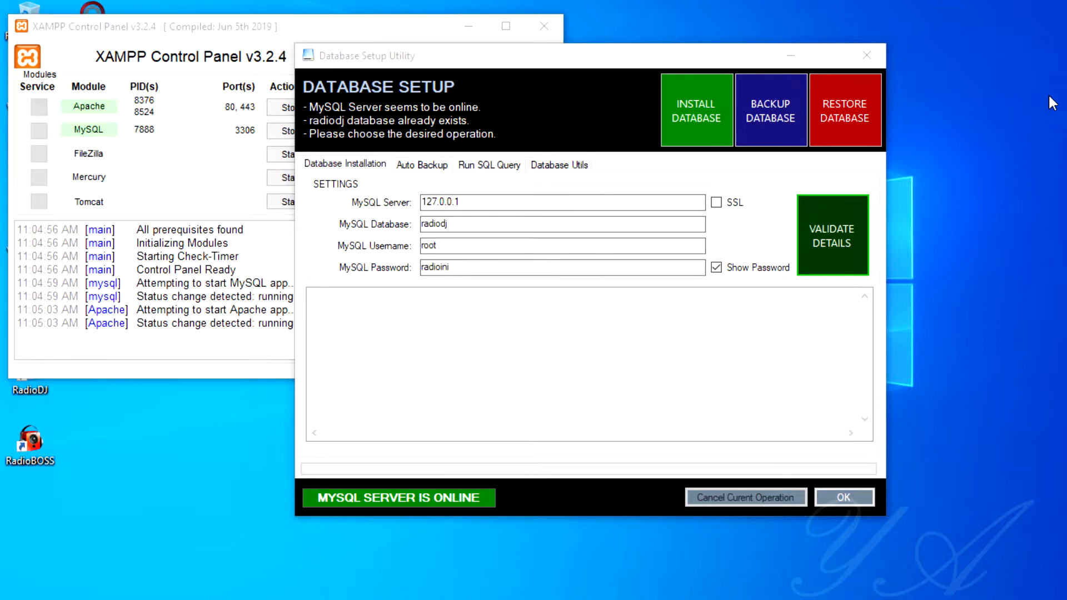
# Select the MySQL username and password fields in the setup utility for editing.
pyautogui.click(467, 245)
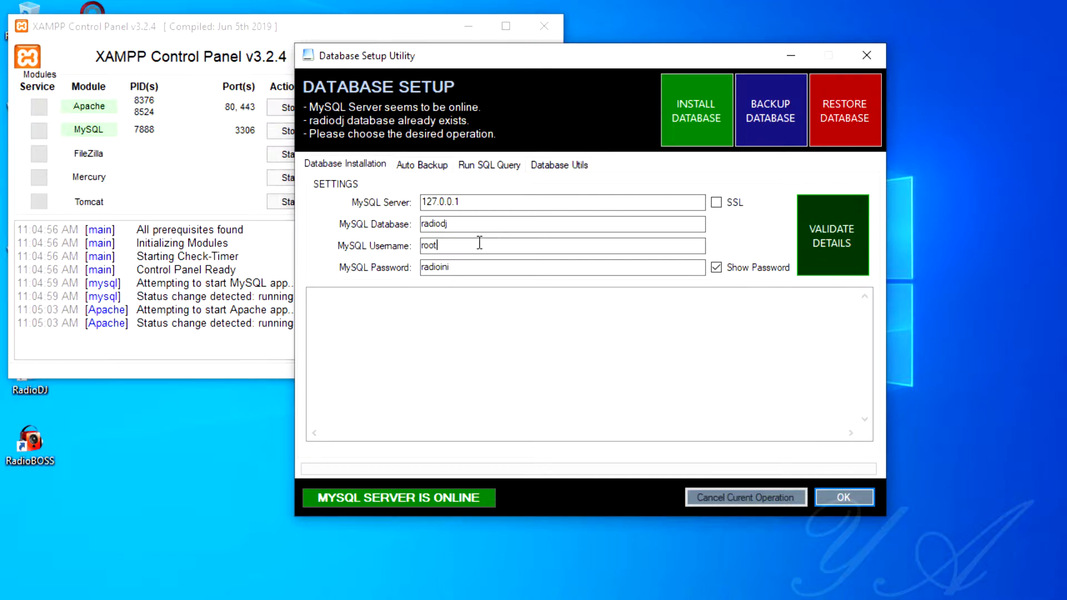
pyautogui.doubleClick(445, 247)
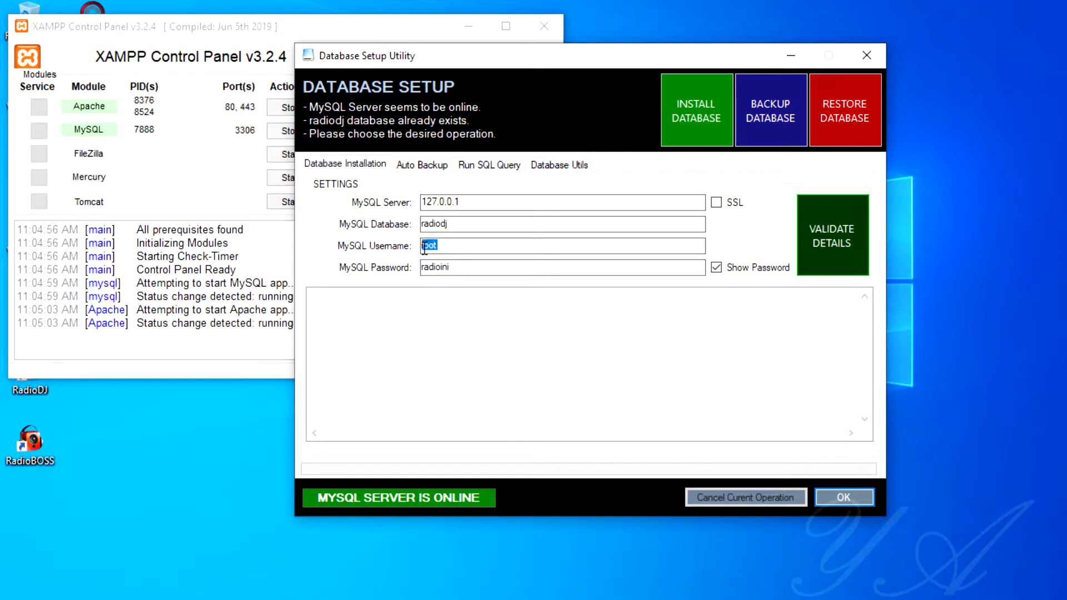
pyautogui.click(475, 267)
pyautogui.click(460, 247)
# From XAMPP, open phpMyAdmin's radiodj database privileges and start a new user account.
pyautogui.click(399, 29)
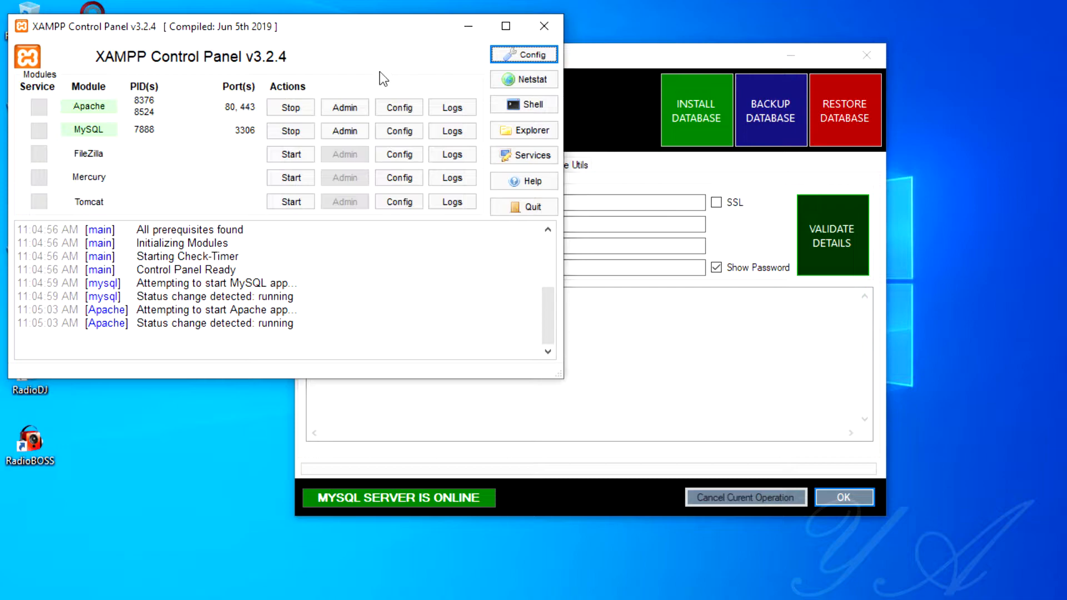
pyautogui.click(348, 131)
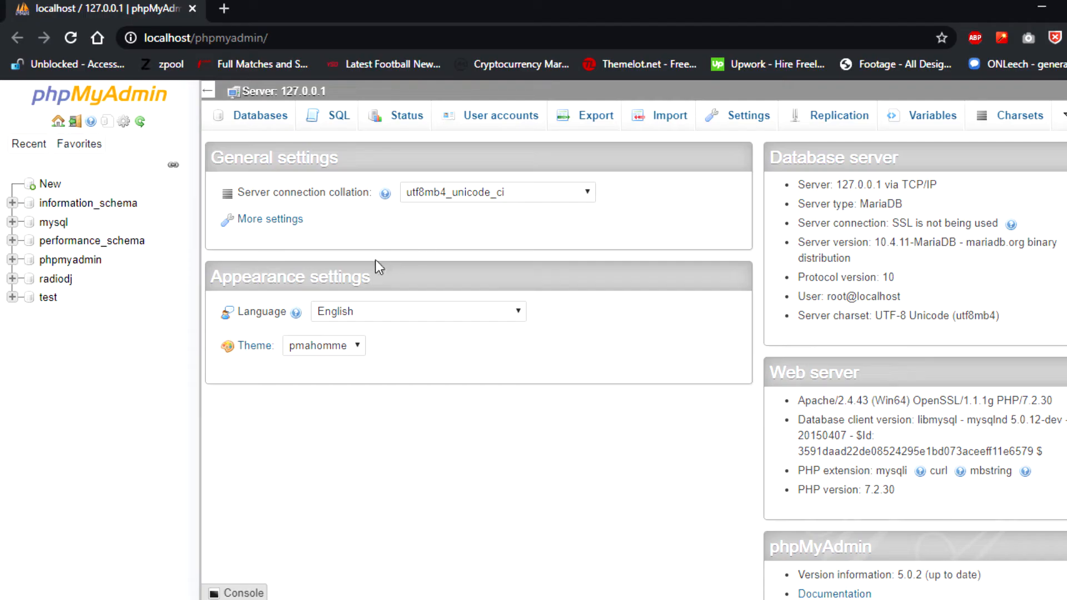
pyautogui.click(71, 280)
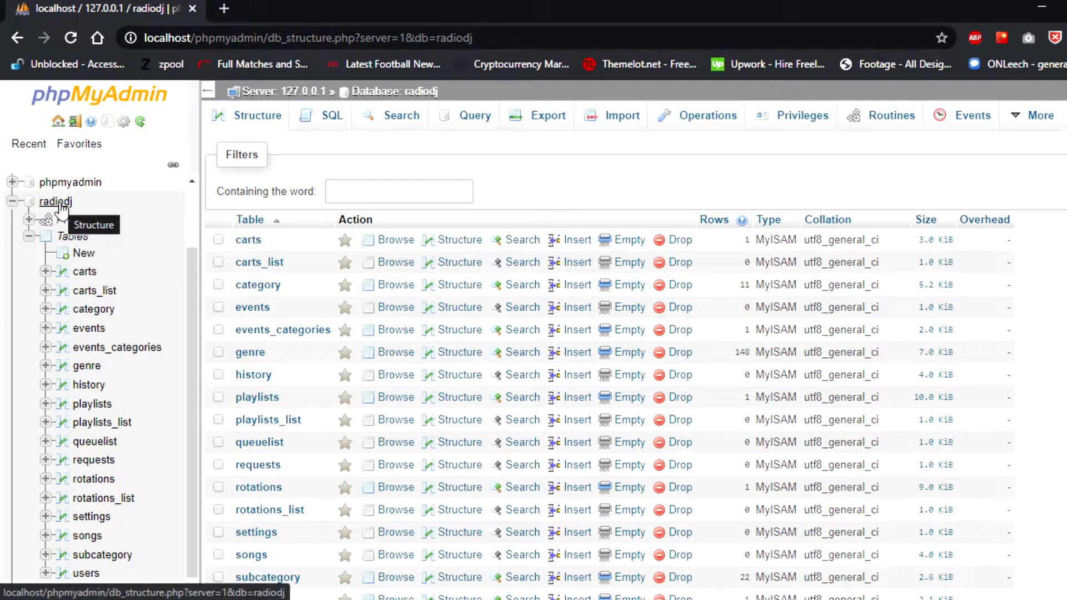
pyautogui.click(780, 119)
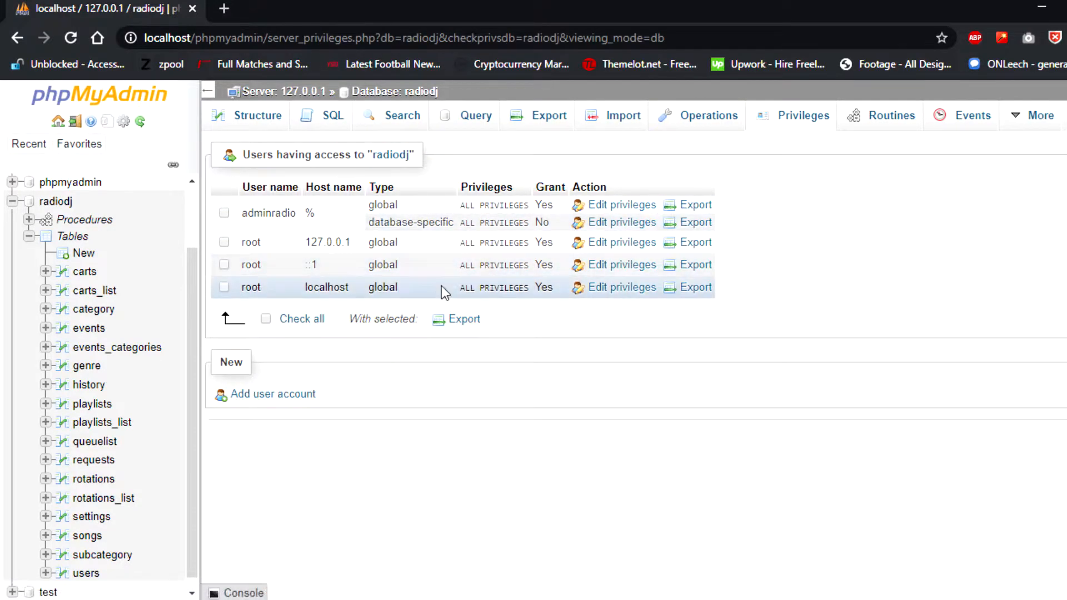
pyautogui.click(288, 398)
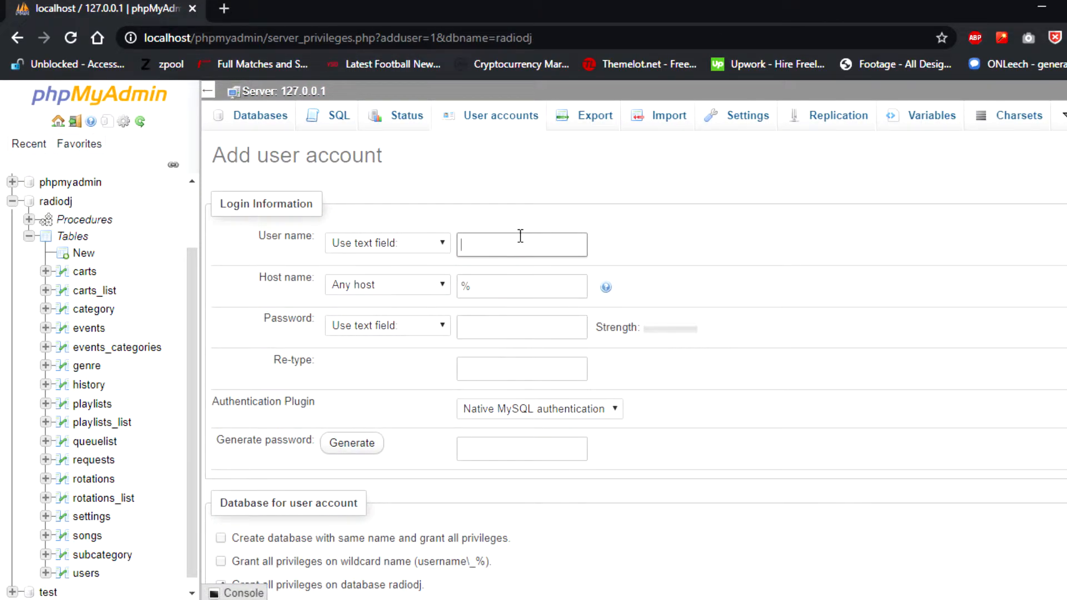
# Enter user name adminradiodj with any host, then type the account password and move to re-type.
pyautogui.write('adminradiodj')
pyautogui.press('Tab')
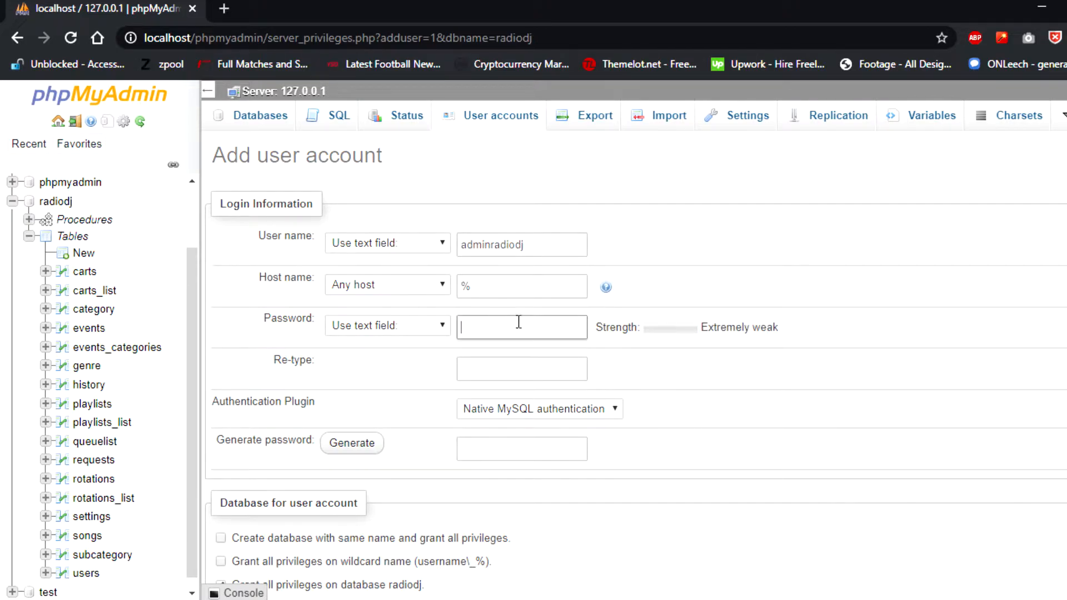
pyautogui.write('radiodj1')
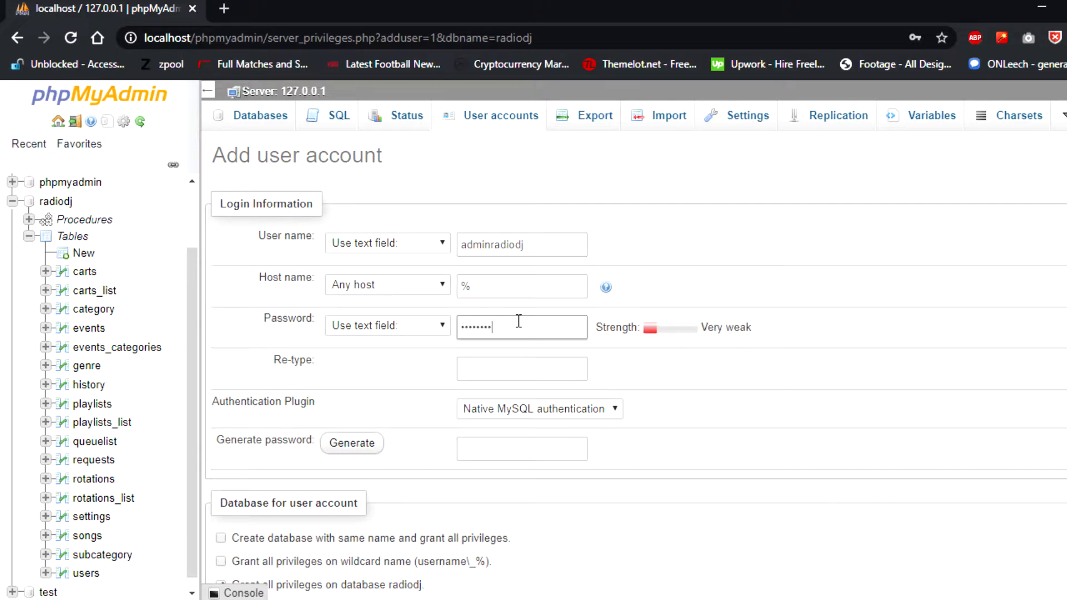
pyautogui.click(517, 369)
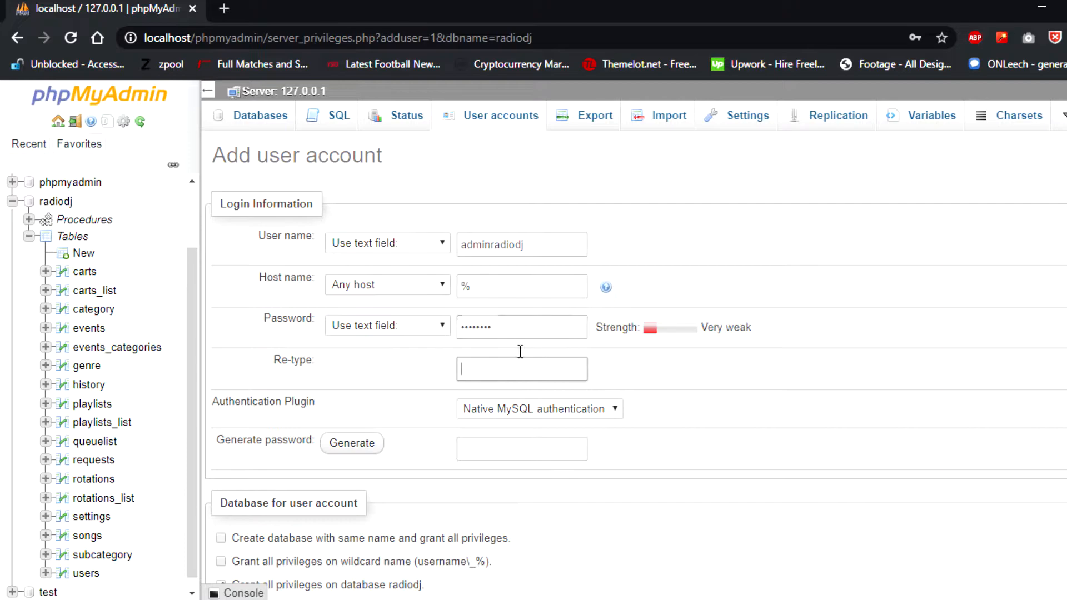
pyautogui.write('radiodj1')
# Tick Check all under Global privileges and submit to create adminradiodj@%.
pyautogui.scroll(-9, 661, 342)
pyautogui.scroll(3, 662, 342)
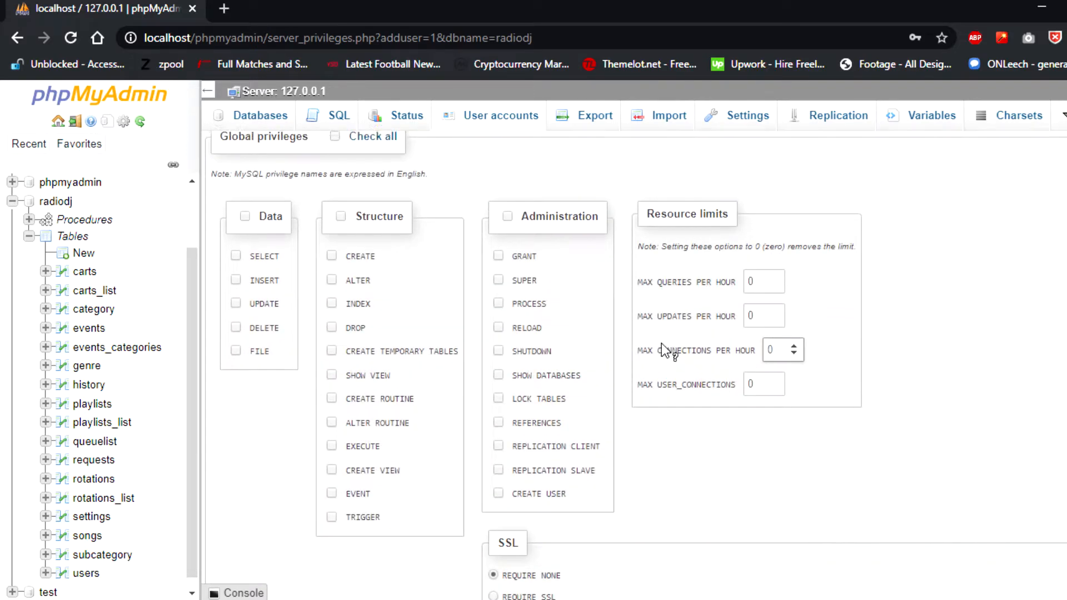
pyautogui.scroll(-1, 661, 342)
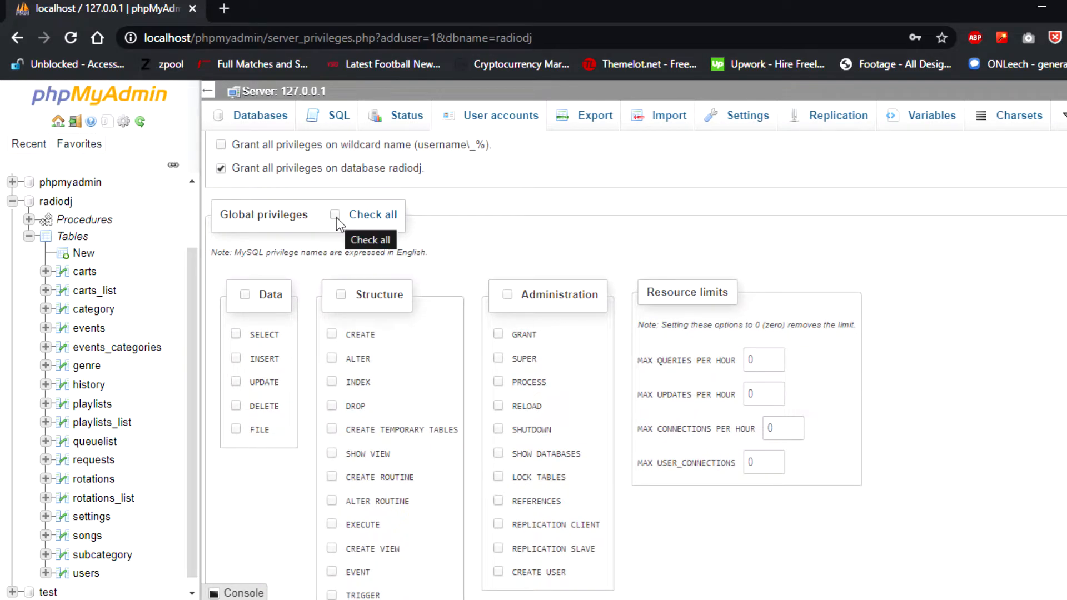
pyautogui.click(336, 216)
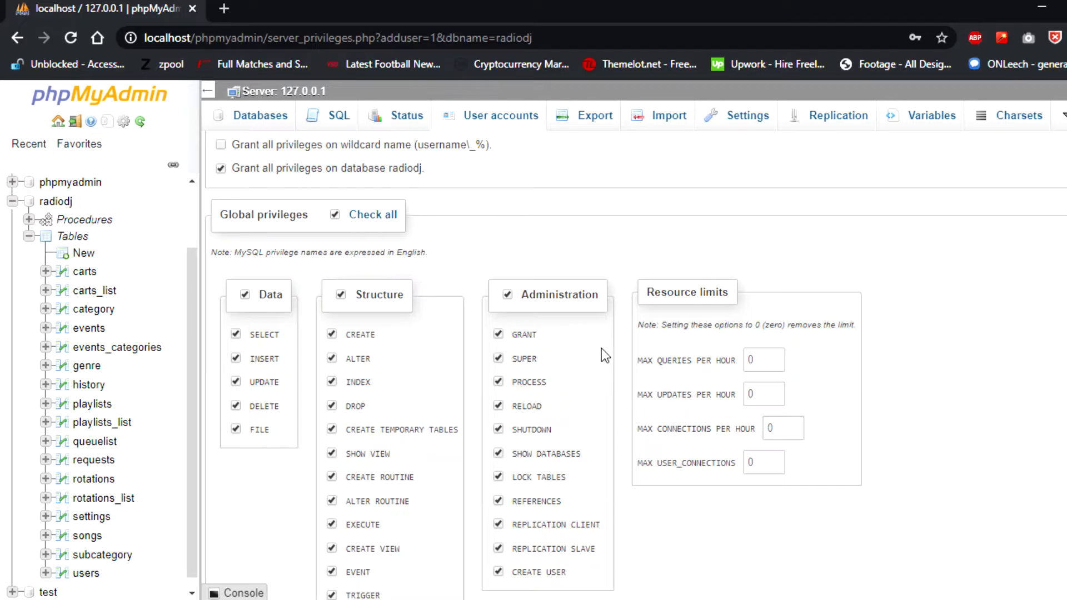
pyautogui.scroll(-6, 601, 348)
pyautogui.scroll(3, 621, 351)
pyautogui.scroll(-3, 621, 351)
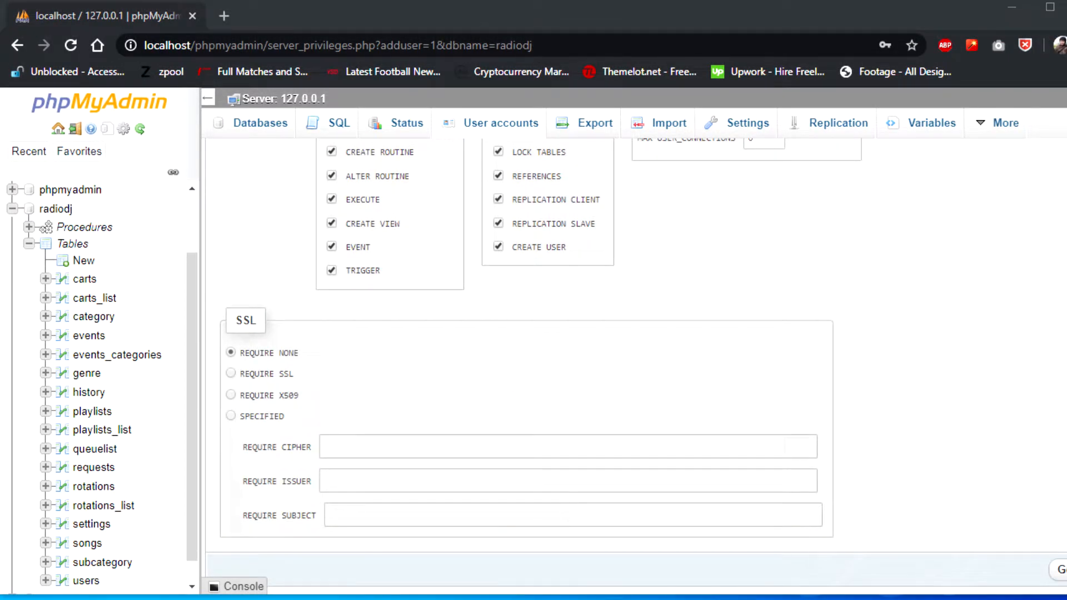
pyautogui.moveTo(1066, 534); pyautogui.dragTo(1066, 537)
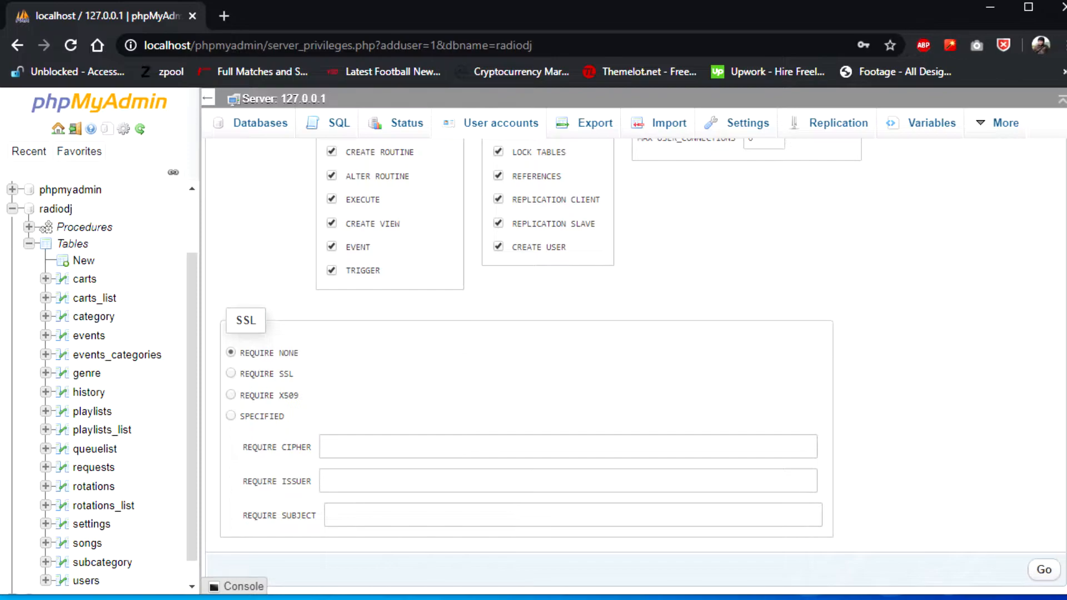
pyautogui.click(1040, 572)
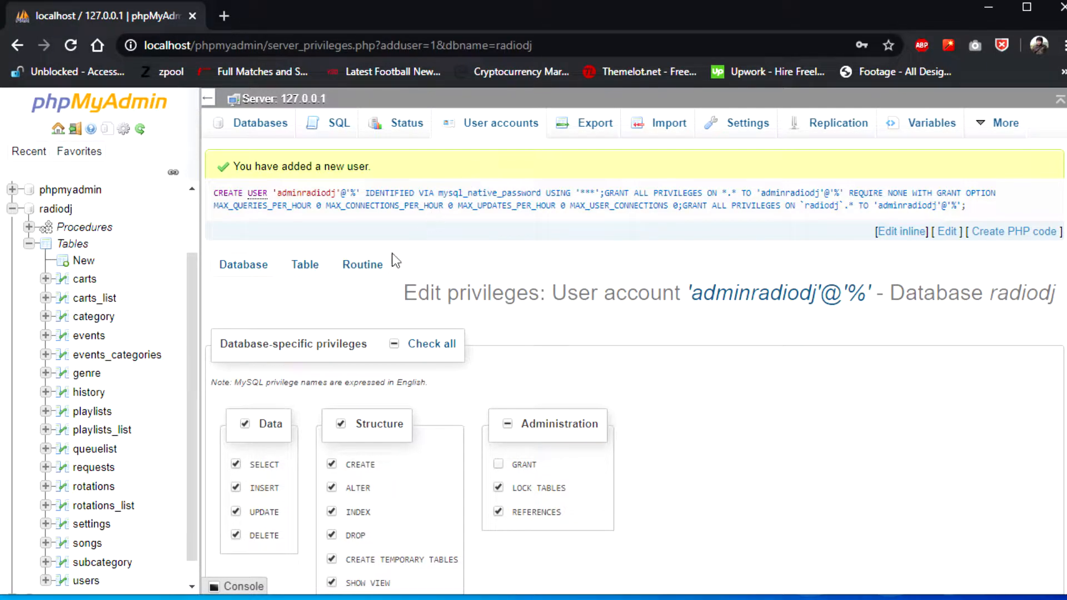
# Verify adminradiodj in the User accounts list, close the browser, and return to the setup utility.
pyautogui.click(503, 125)
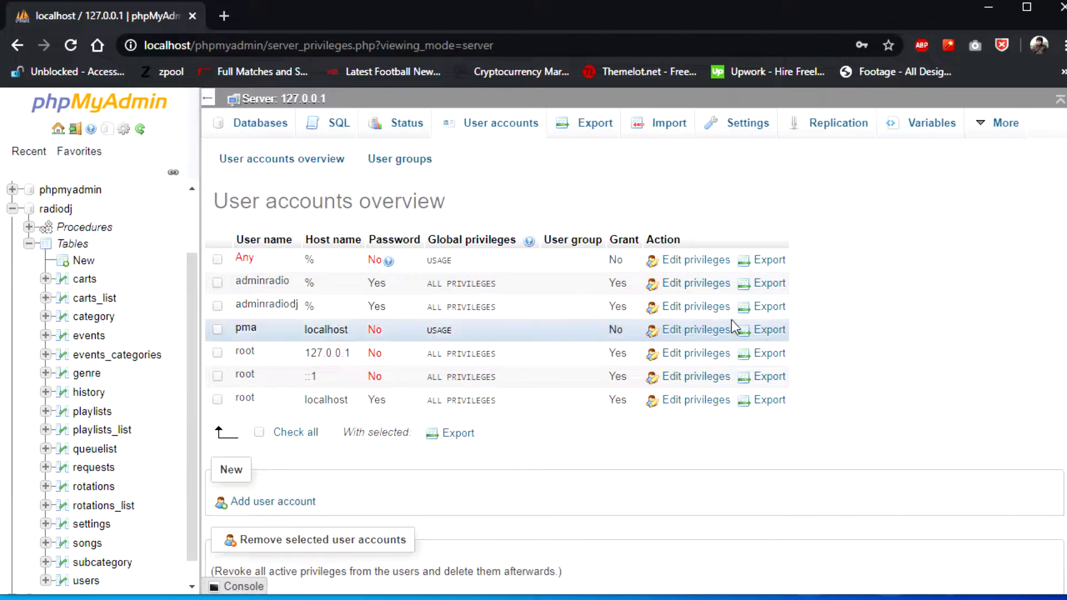
pyautogui.click(1060, 8)
pyautogui.click(737, 359)
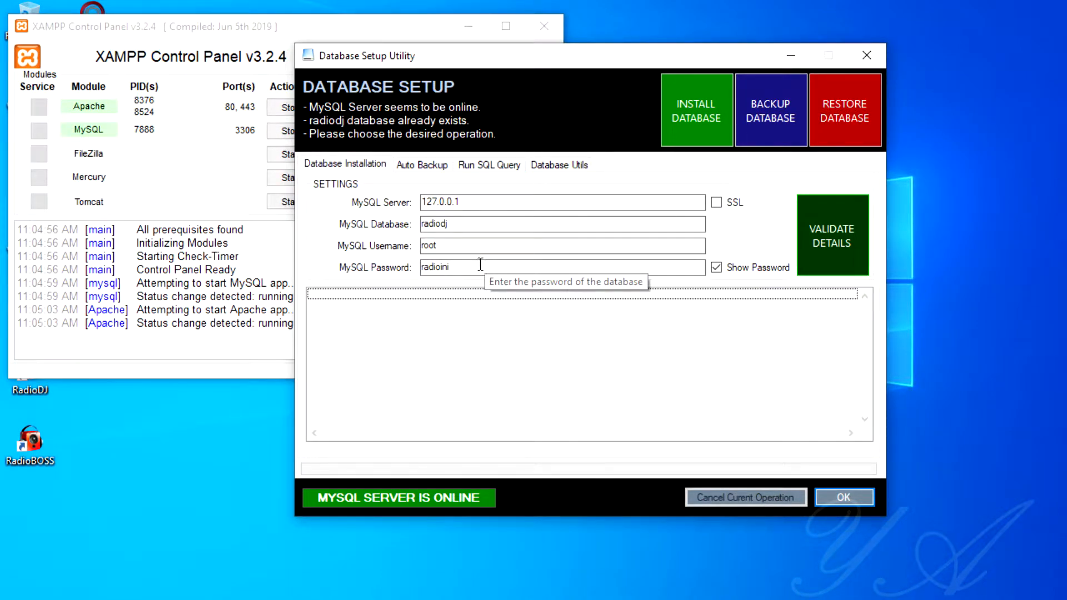
# Replace username root with adminradiodj, enter the new password, and validate the details.
pyautogui.moveTo(457, 248); pyautogui.dragTo(415, 247)
pyautogui.write('ad')
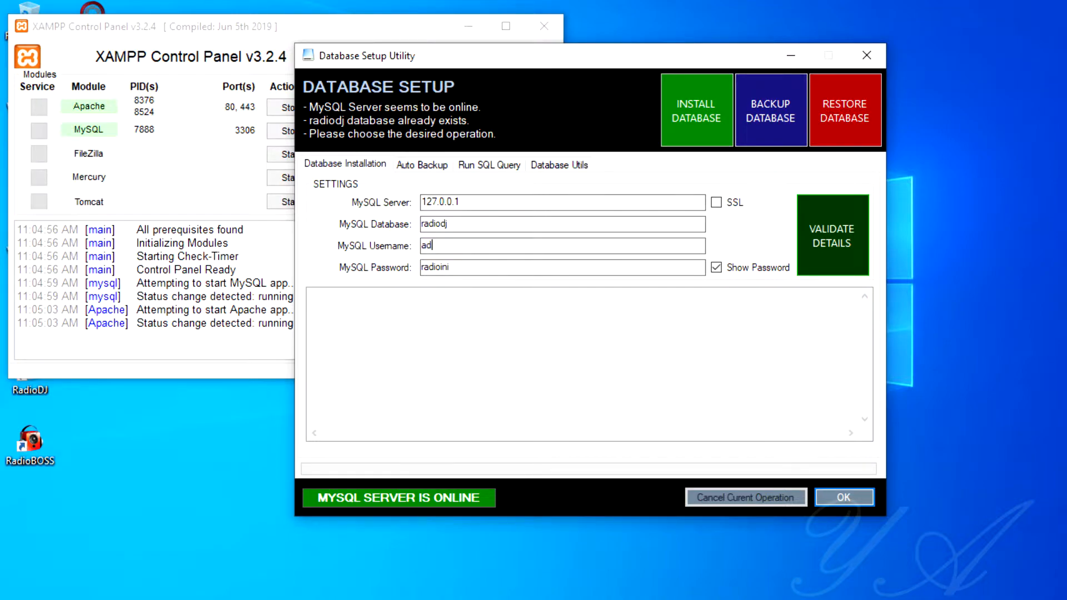
pyautogui.write('minradiodj')
pyautogui.moveTo(478, 268); pyautogui.dragTo(430, 255)
pyautogui.write('admin123')
pyautogui.click(824, 243)
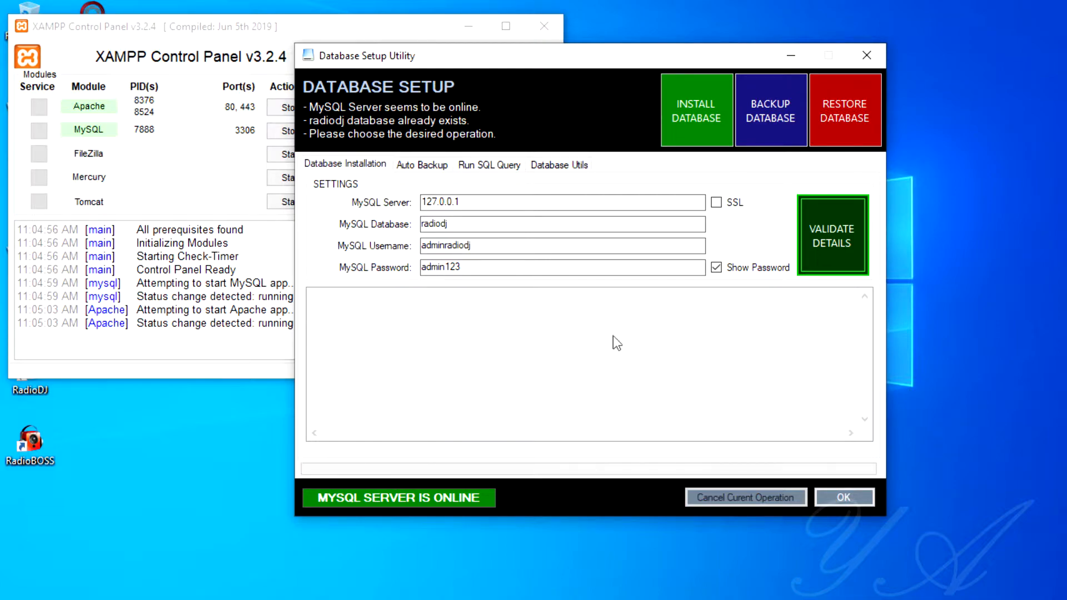
# Shorten the password by its last characters and validate again, producing an access-denied error.
pyautogui.click(470, 261)
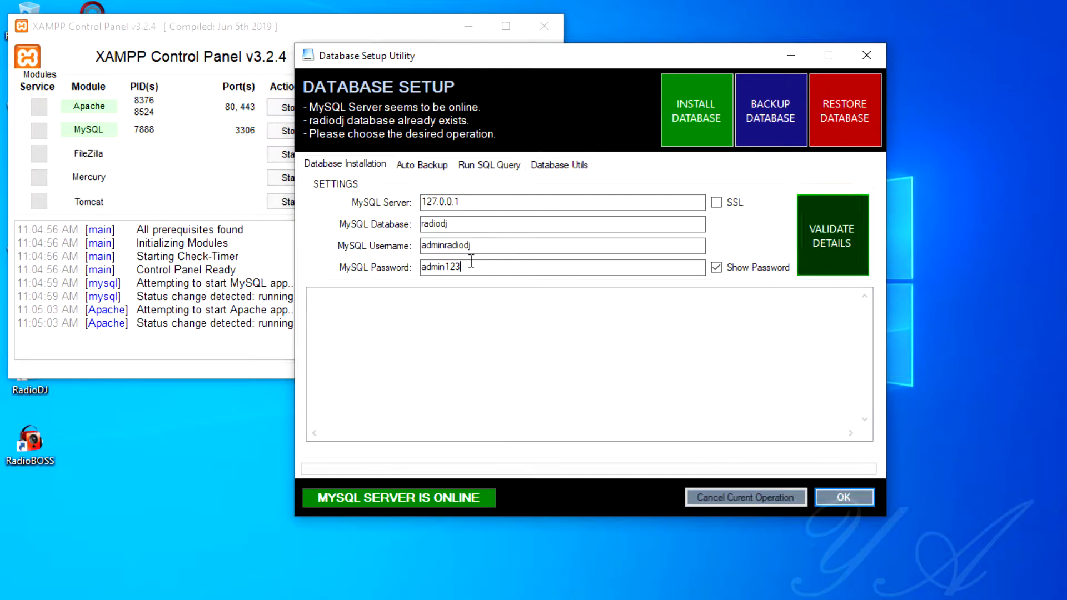
pyautogui.press('BackSpace')
pyautogui.press('BackSpace')
pyautogui.press('BackSpace')
pyautogui.click(830, 237)
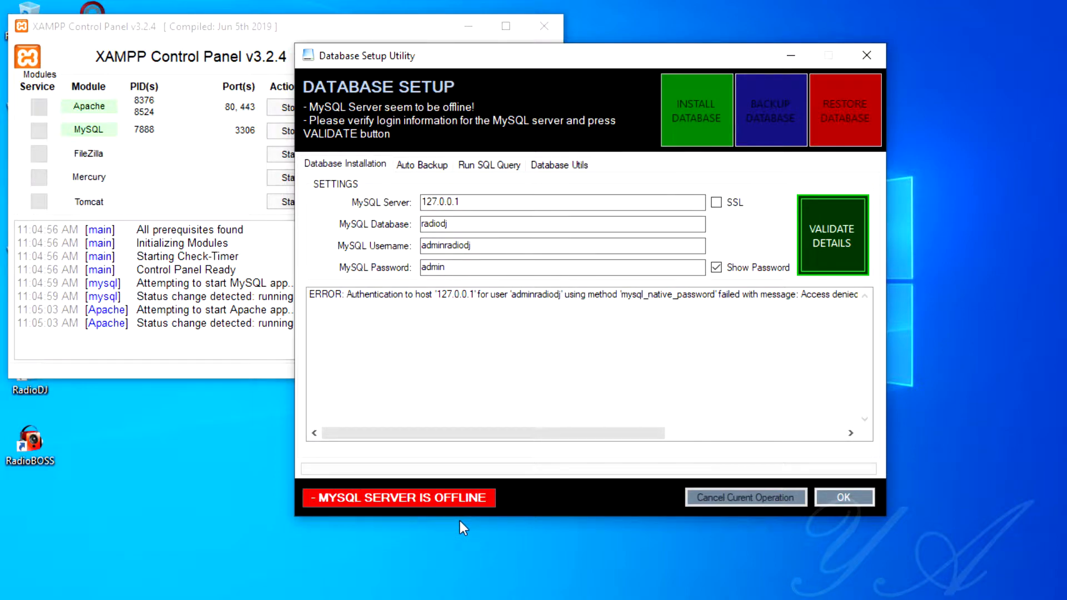
# Restore the missing password characters, validate to get the server online, then switch to GNS3.
pyautogui.click(488, 224)
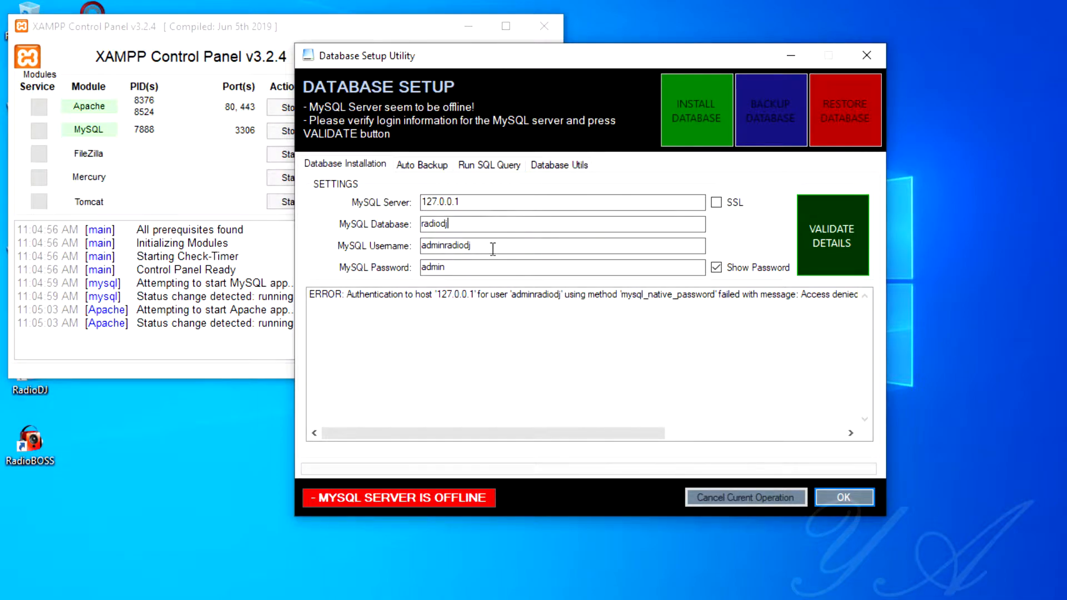
pyautogui.click(485, 274)
pyautogui.write('123')
pyautogui.click(840, 225)
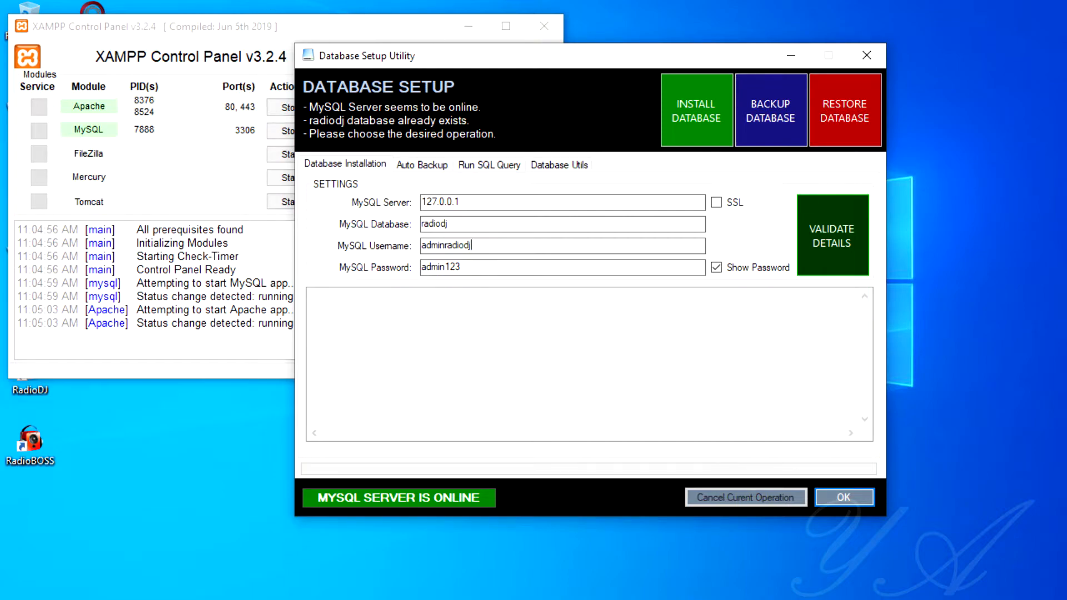
pyautogui.moveTo(225, 0)
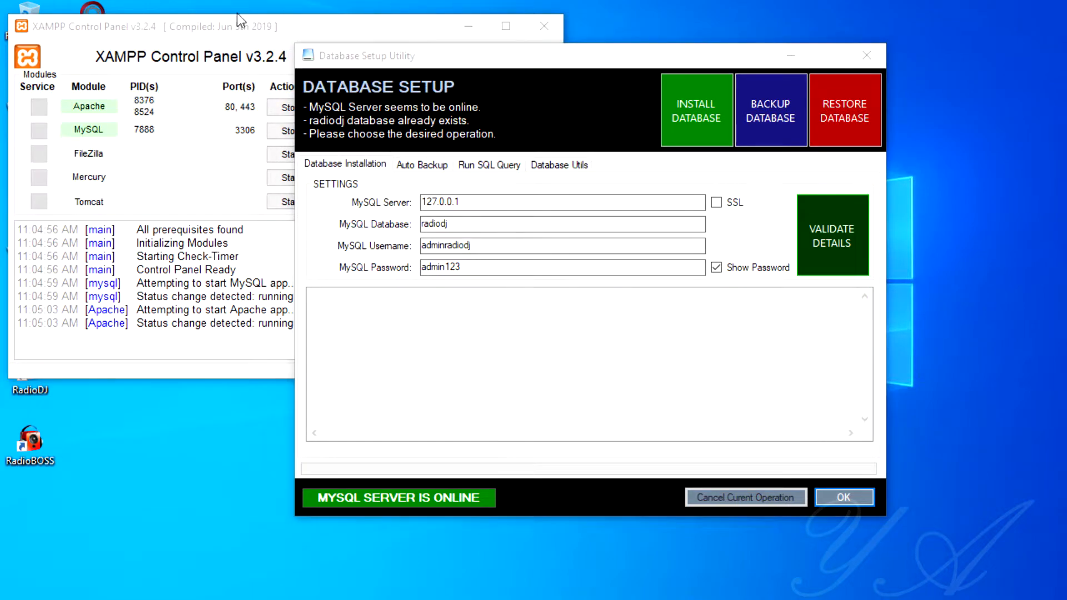
pyautogui.click(231, 0)
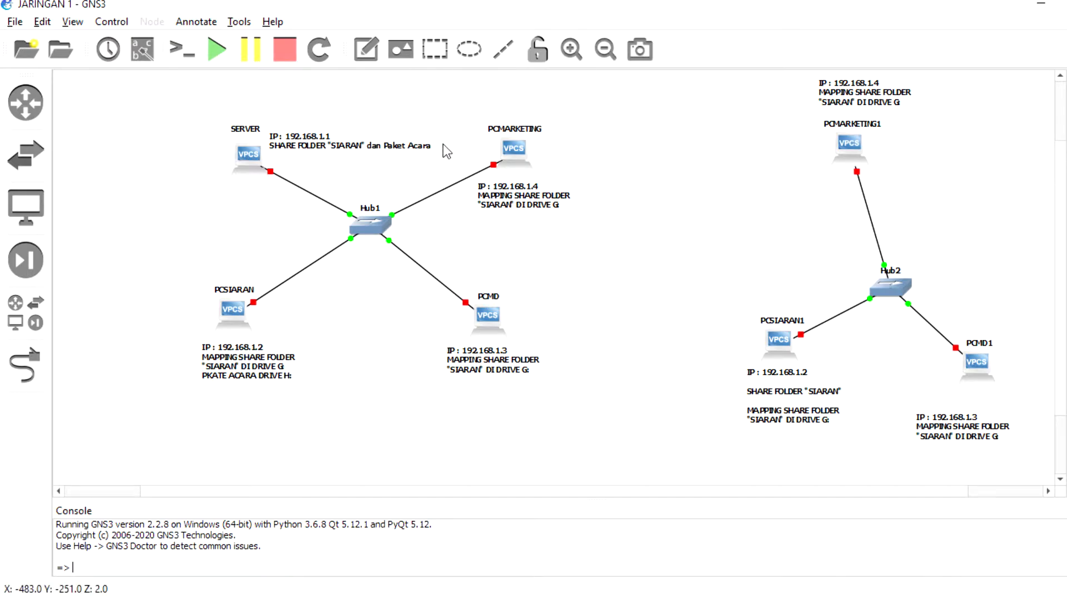
pyautogui.moveTo(185, 109); pyautogui.dragTo(608, 422)
pyautogui.moveTo(699, 78); pyautogui.dragTo(1037, 474)
pyautogui.click(443, 236)
pyautogui.moveTo(153, 101); pyautogui.dragTo(572, 393)
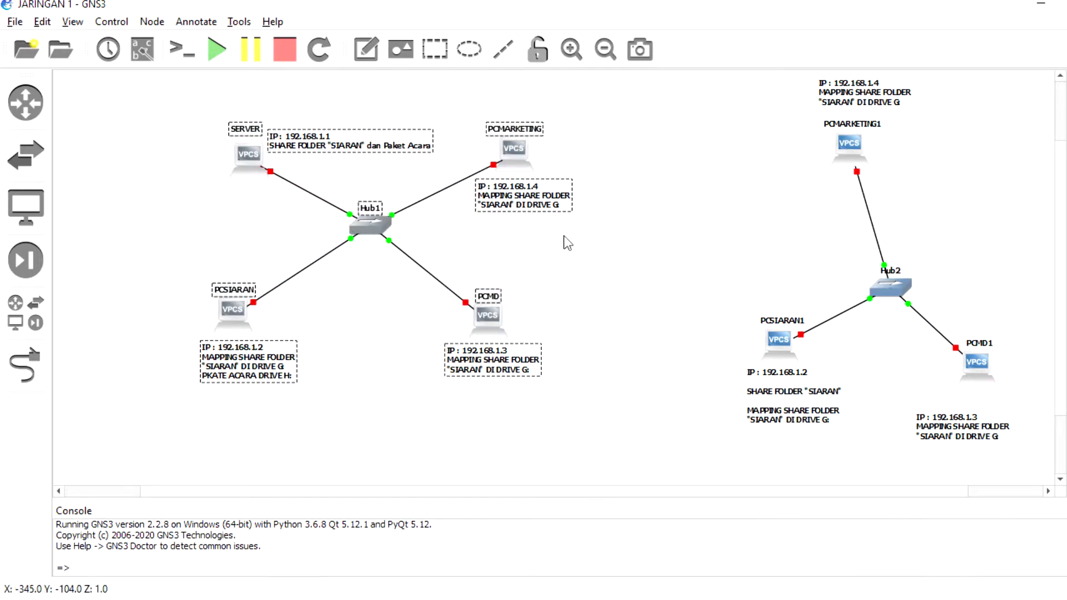
pyautogui.moveTo(699, 76); pyautogui.dragTo(1025, 451)
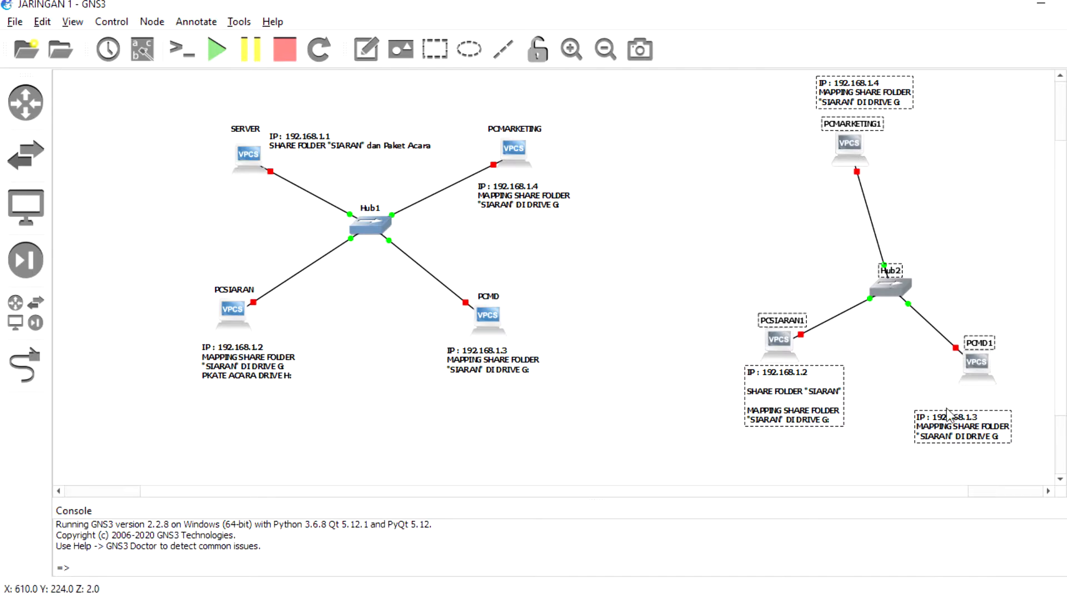
pyautogui.click(700, 299)
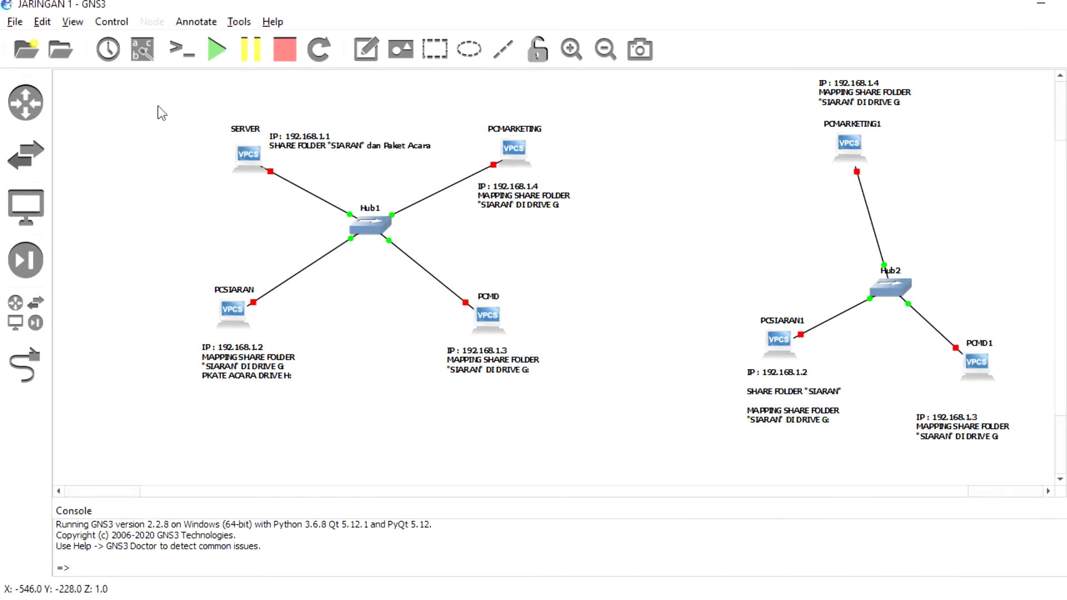
pyautogui.moveTo(156, 104); pyautogui.dragTo(632, 426)
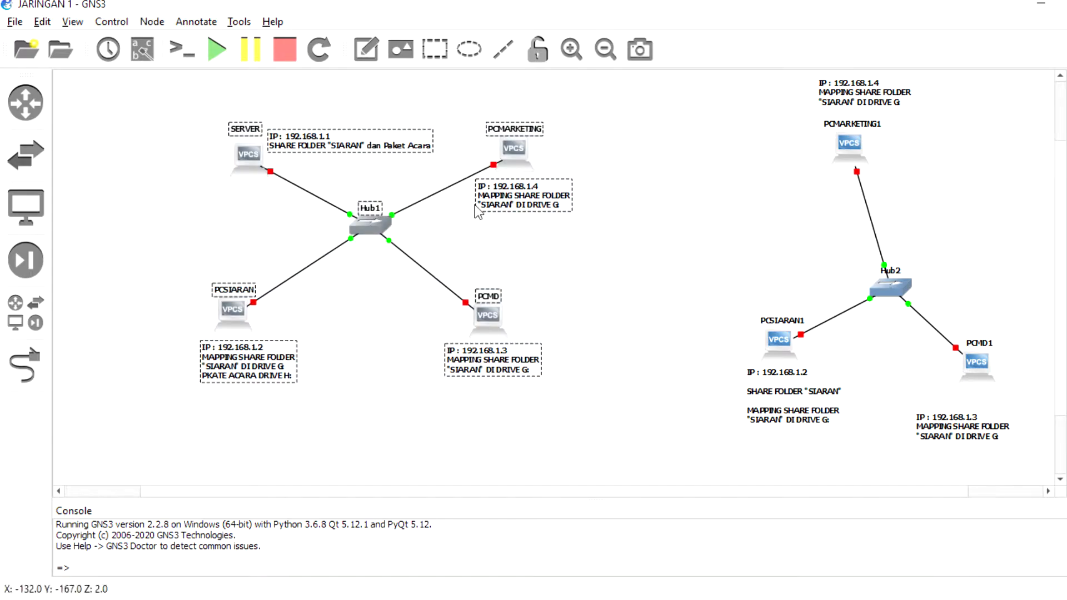
pyautogui.moveTo(168, 102); pyautogui.dragTo(629, 424)
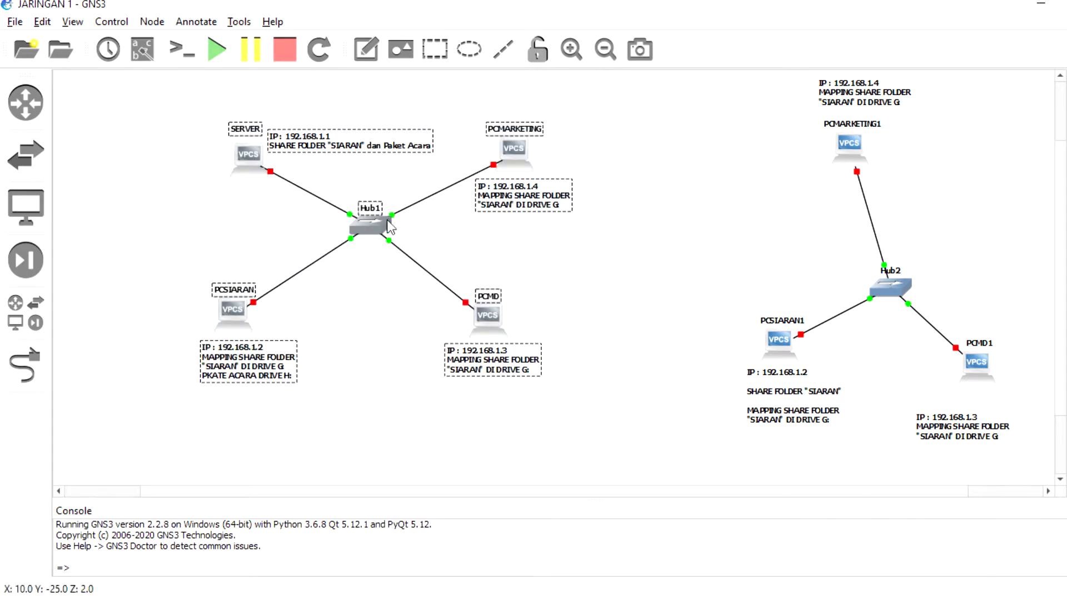
pyautogui.click(237, 168)
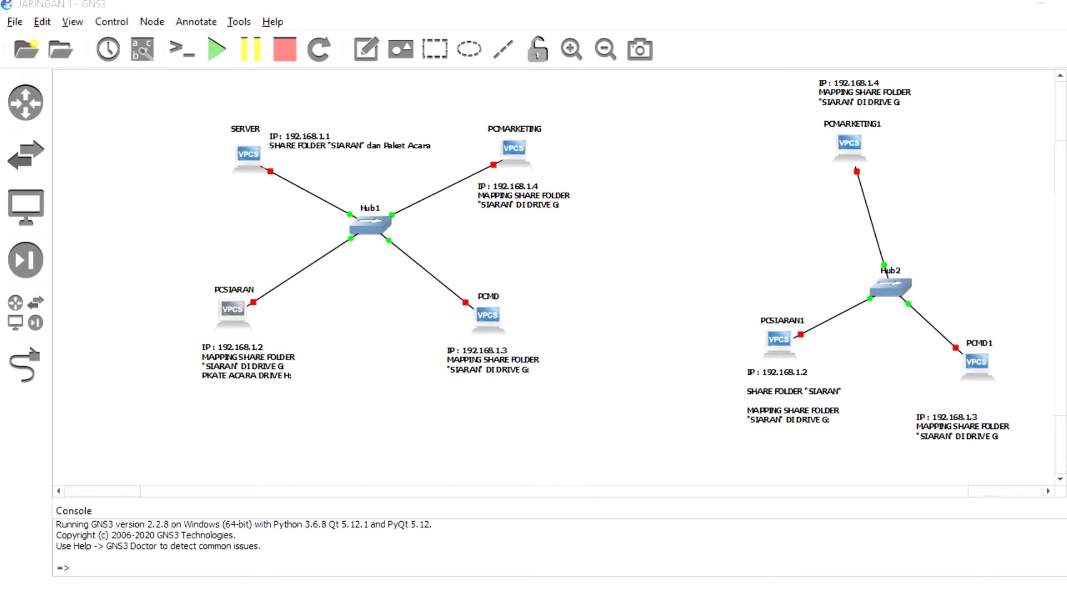
pyautogui.moveTo(1066, 27); pyautogui.dragTo(590, 26)
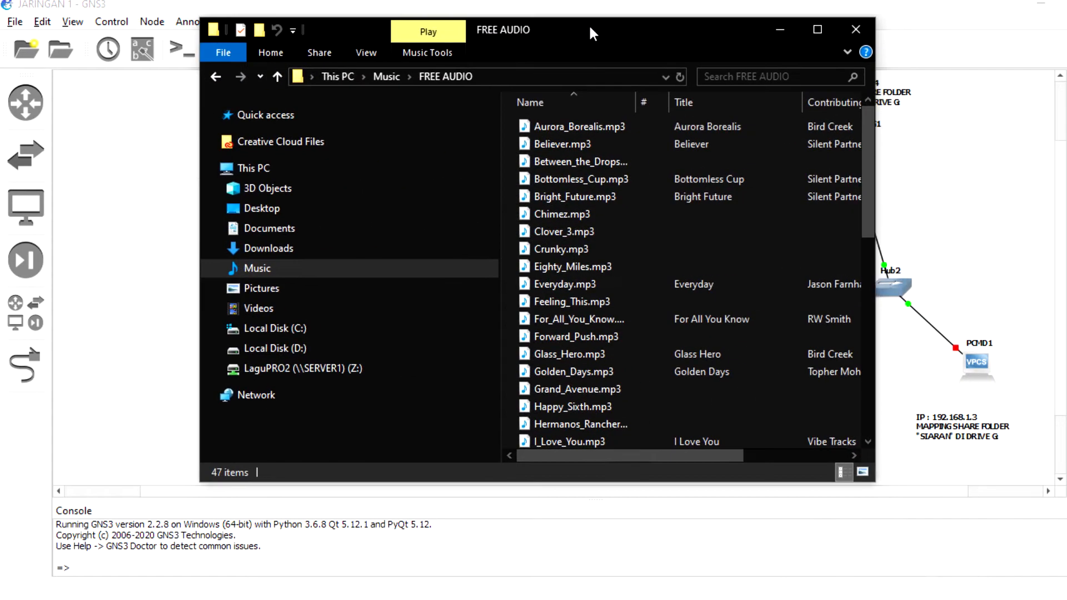
pyautogui.click(581, 132)
pyautogui.click(579, 146)
pyautogui.click(578, 163)
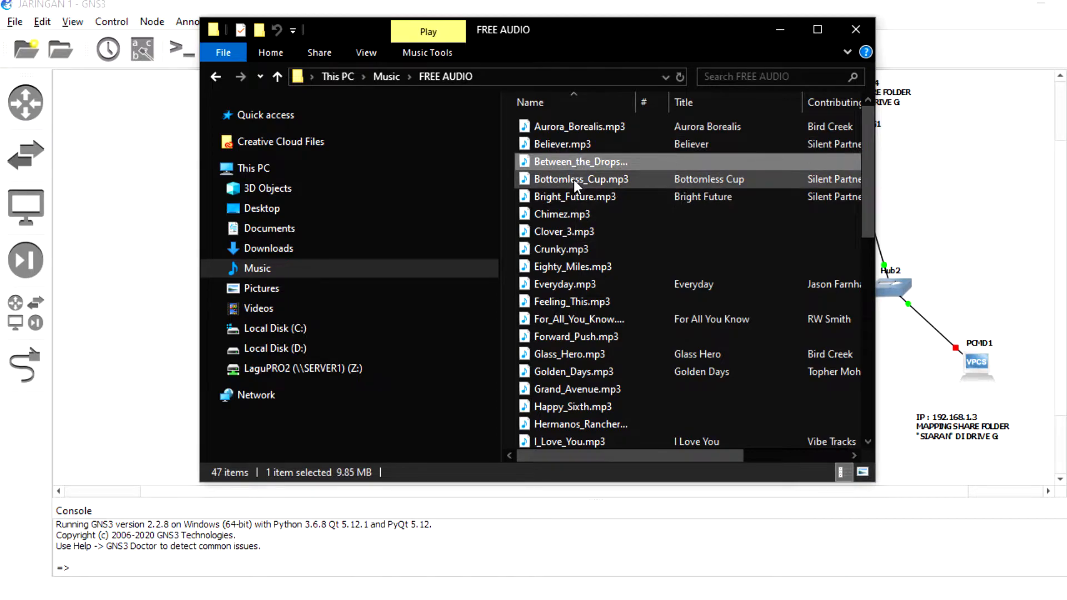
pyautogui.click(574, 179)
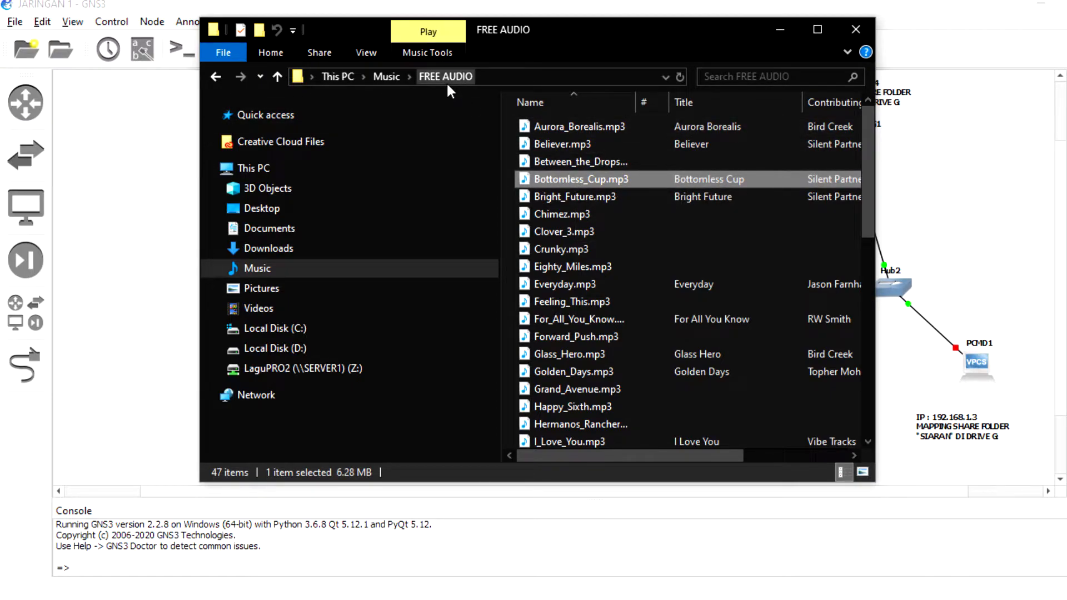
pyautogui.click(596, 161)
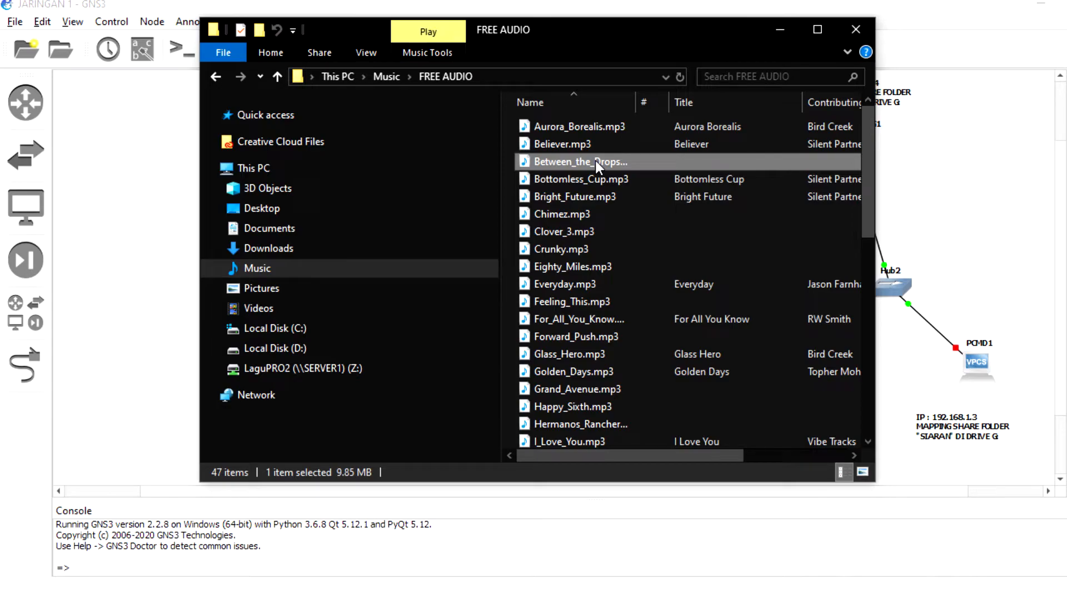
pyautogui.click(572, 139)
pyautogui.click(568, 129)
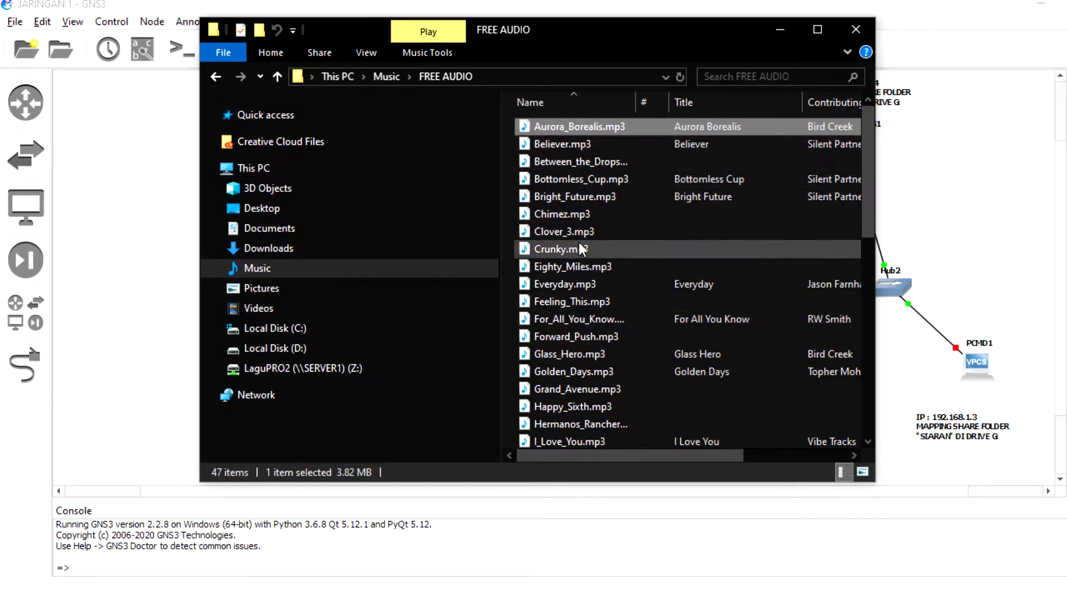
pyautogui.click(566, 128)
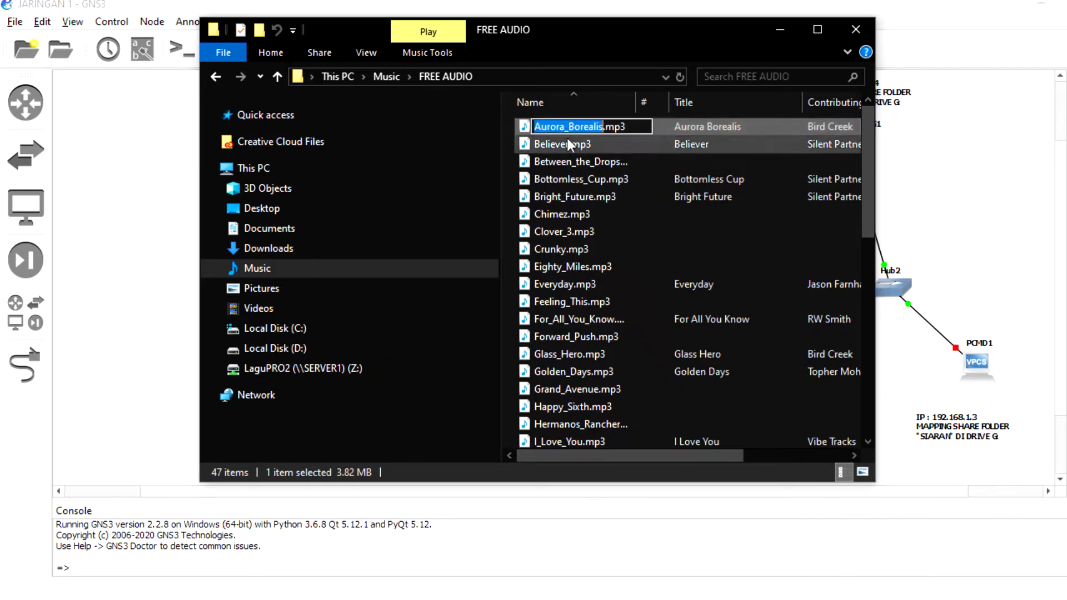
pyautogui.click(567, 145)
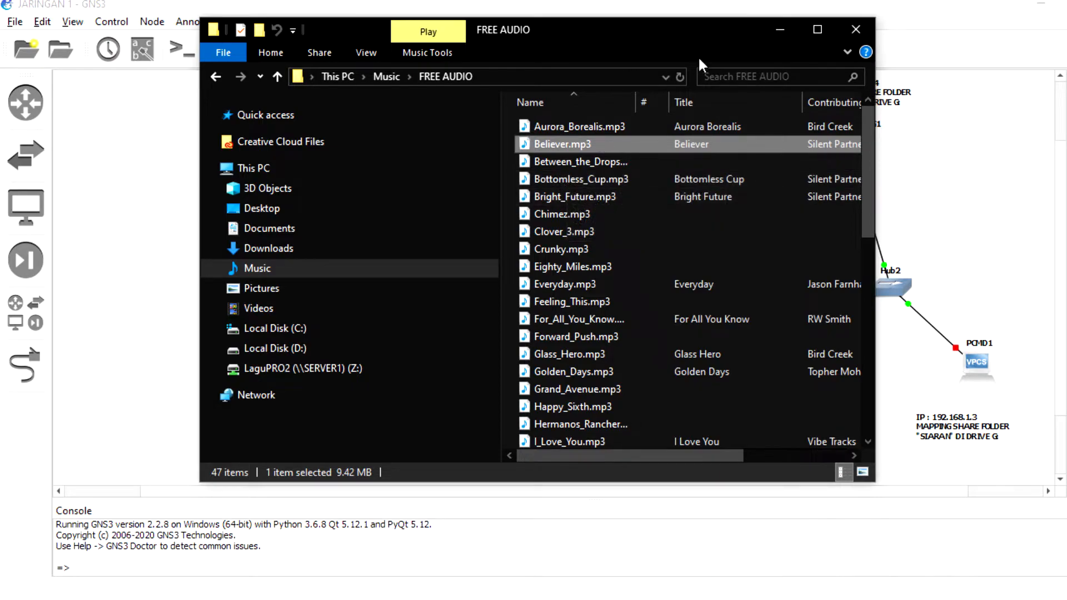
pyautogui.moveTo(702, 42); pyautogui.dragTo(1066, 41)
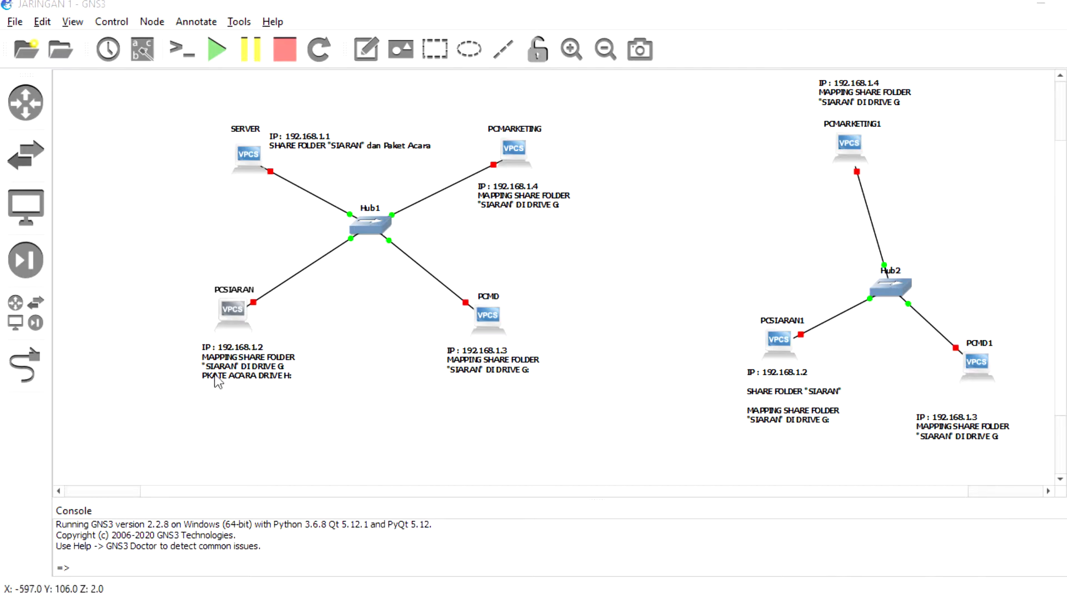
pyautogui.click(254, 377)
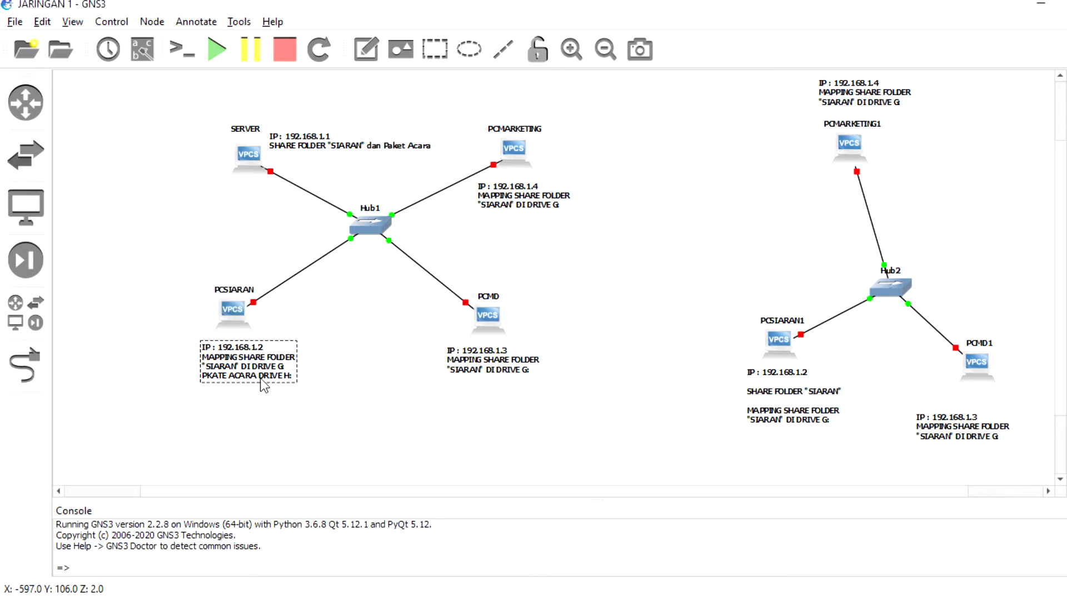
pyautogui.click(481, 367)
pyautogui.click(510, 196)
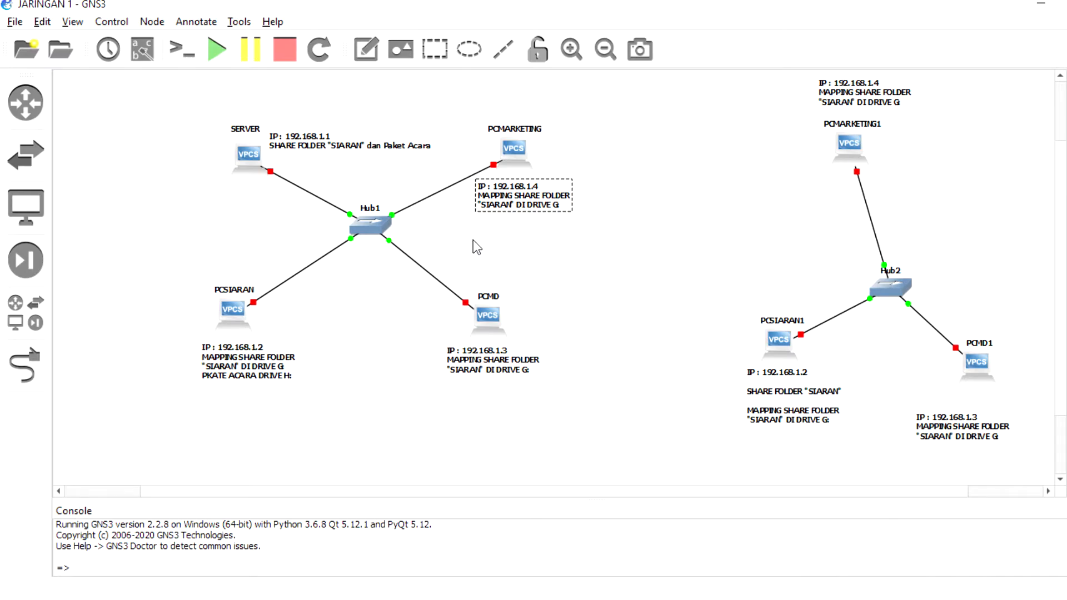
pyautogui.click(476, 275)
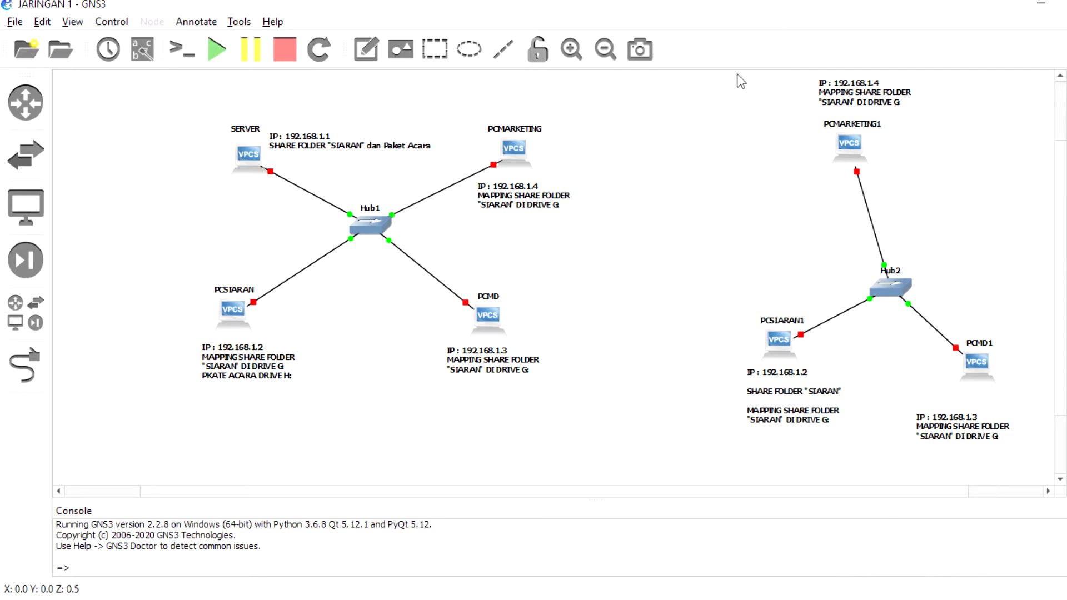
pyautogui.moveTo(719, 77); pyautogui.dragTo(1028, 467)
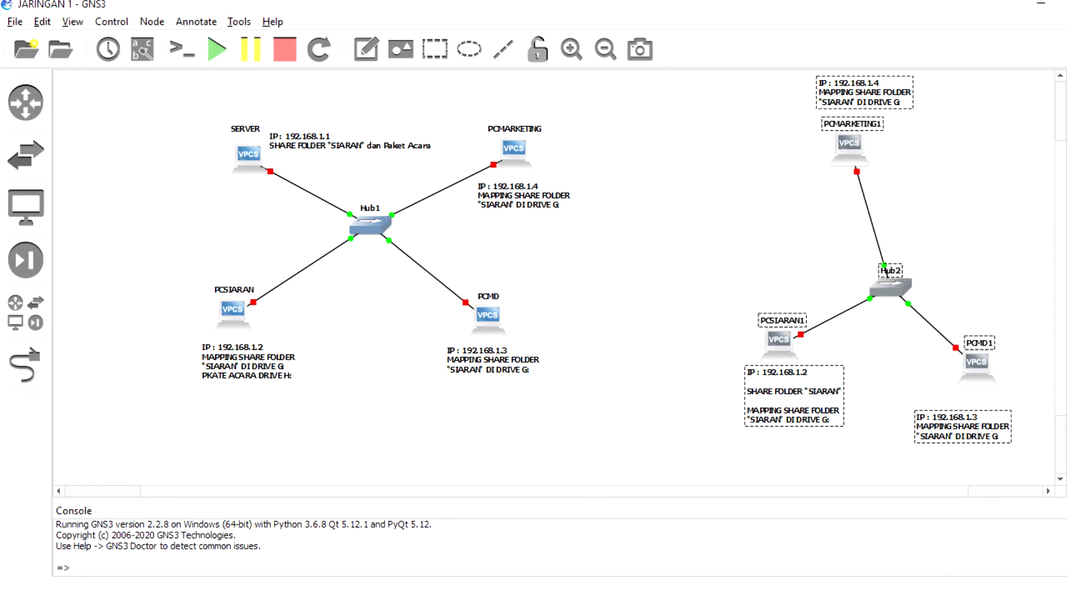
# Move the setup utility beside the GNS3 diagram and select the MySQL Server address 127.0.0.1.
pyautogui.click(348, 1)
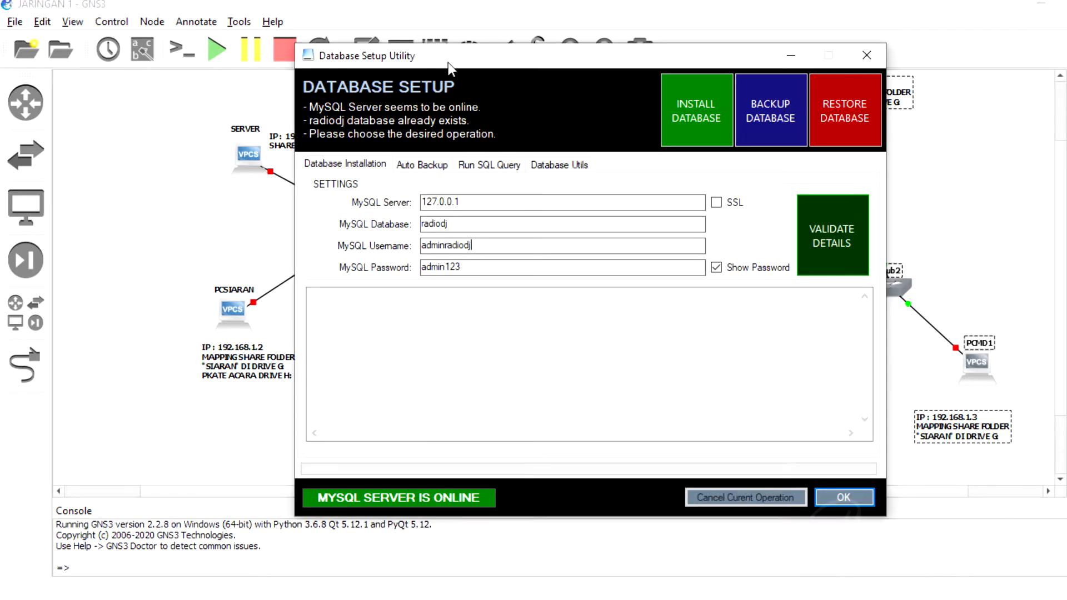
pyautogui.moveTo(449, 62); pyautogui.dragTo(636, 58)
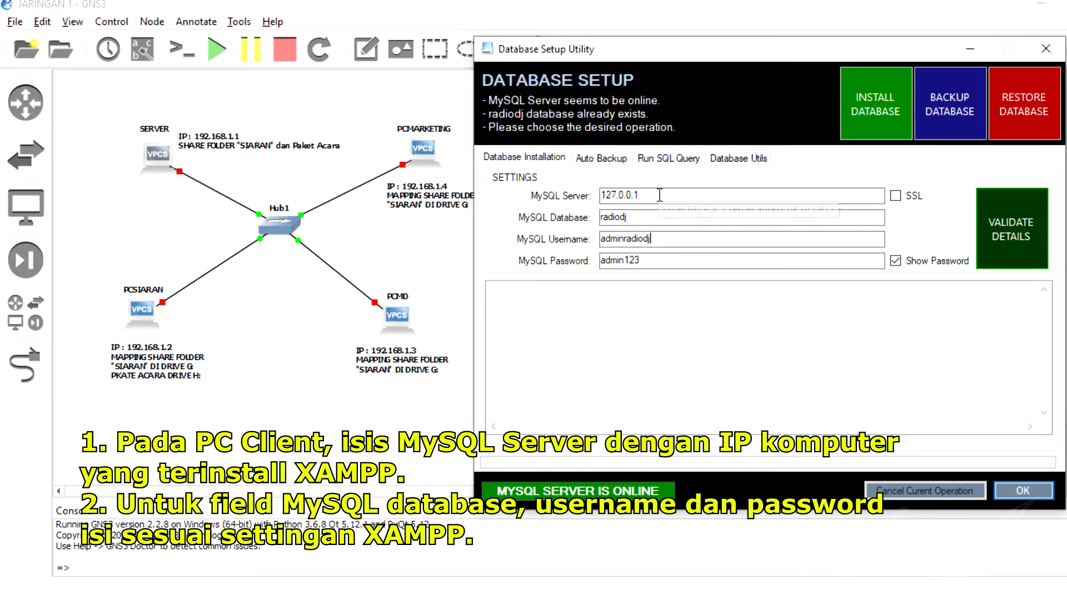
pyautogui.moveTo(642, 196); pyautogui.dragTo(600, 196)
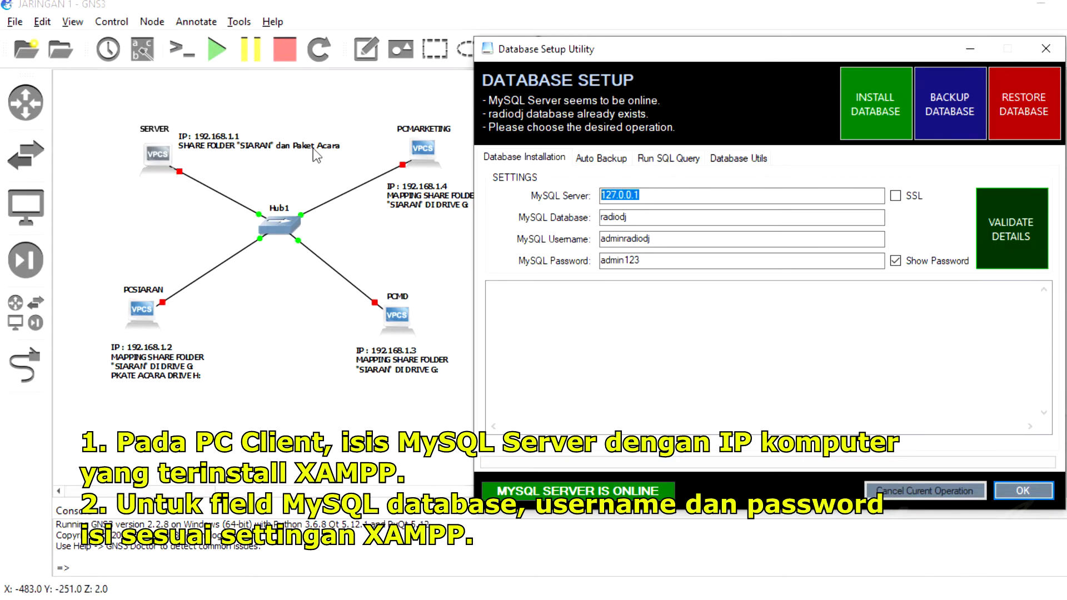
# Overwrite the MySQL Server address 127.0.0.1 with 192.168.1.1.
pyautogui.click(659, 195)
pyautogui.moveTo(634, 194); pyautogui.dragTo(578, 198)
pyautogui.write('192')
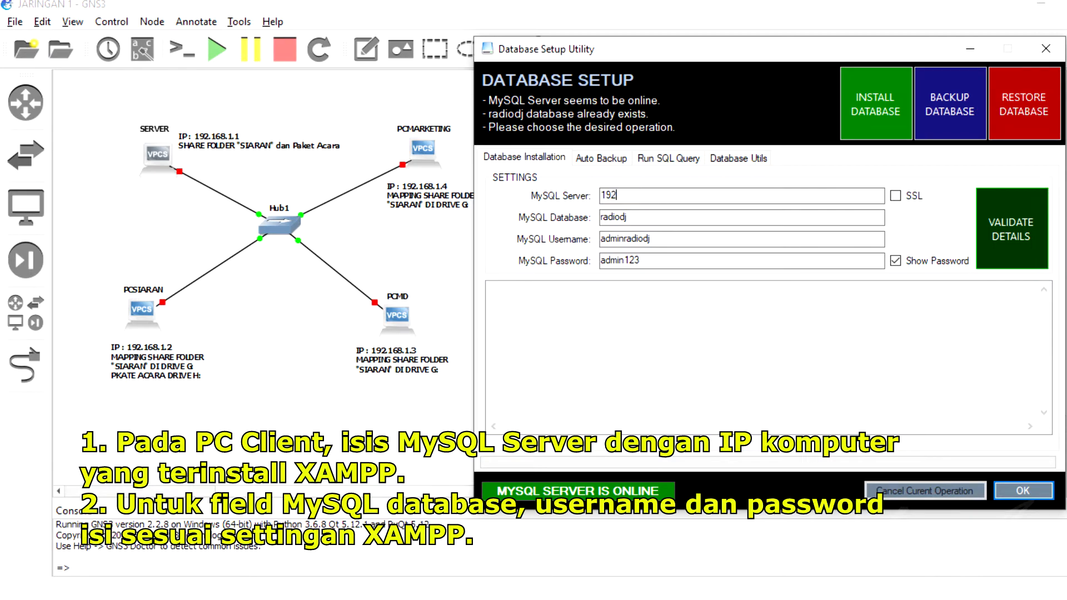
pyautogui.write('.168.1.1')
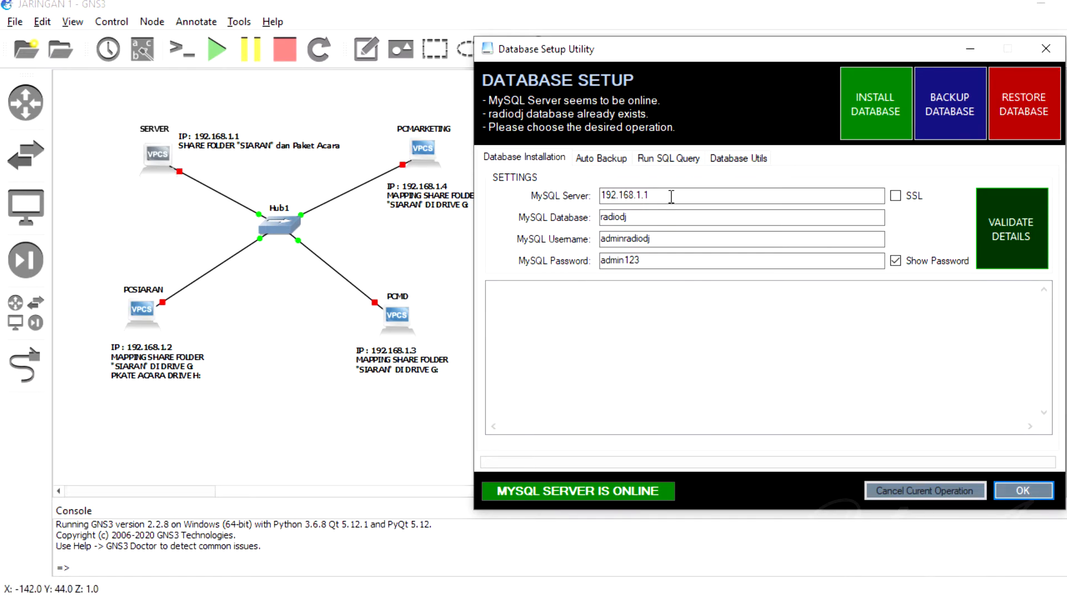
# Change the server address's last digit so it reads 192.168.1.2.
pyautogui.press('BackSpace')
pyautogui.write('2')
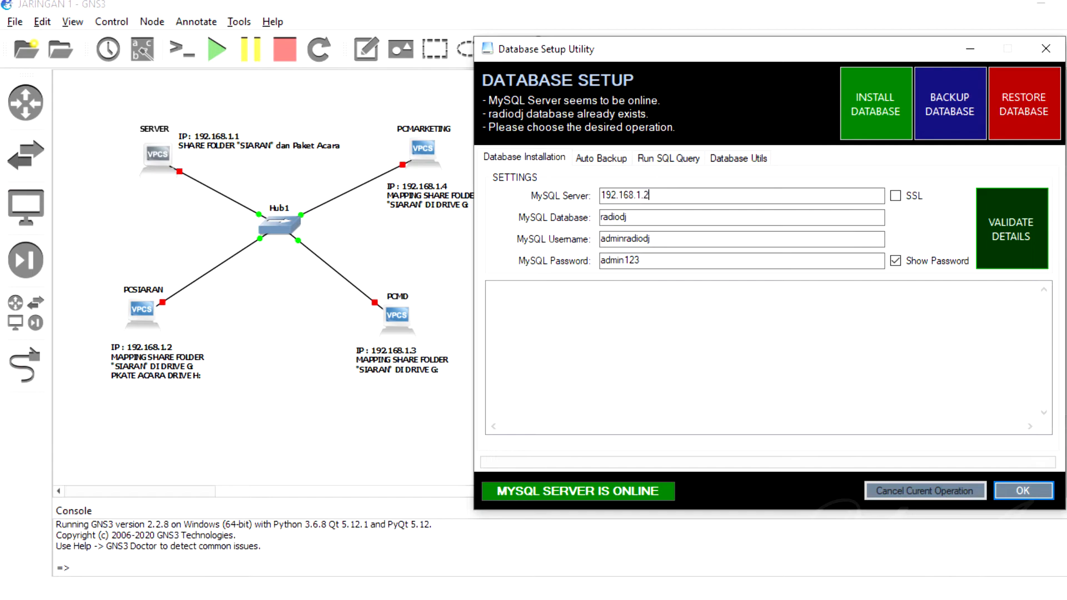